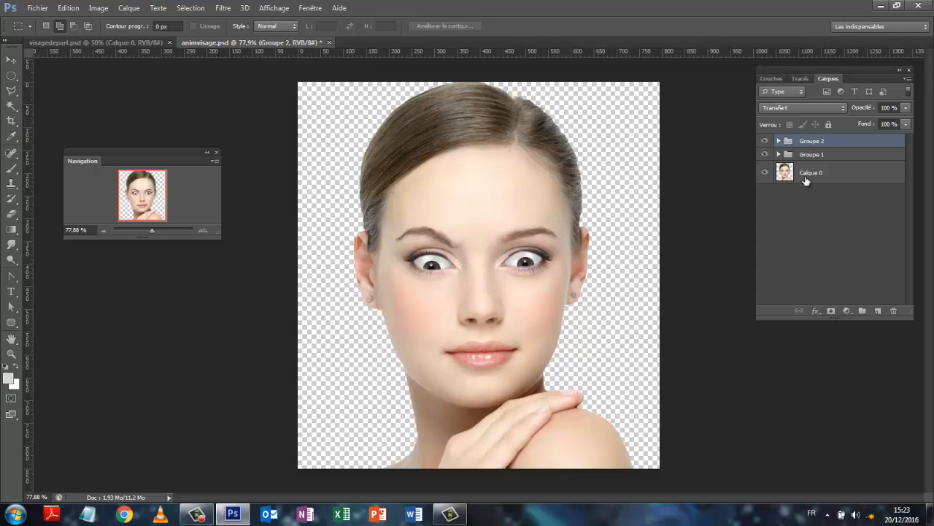
# Examine the layers contained in Groupe 1 of animvisage.psd
pyautogui.click(806, 180)
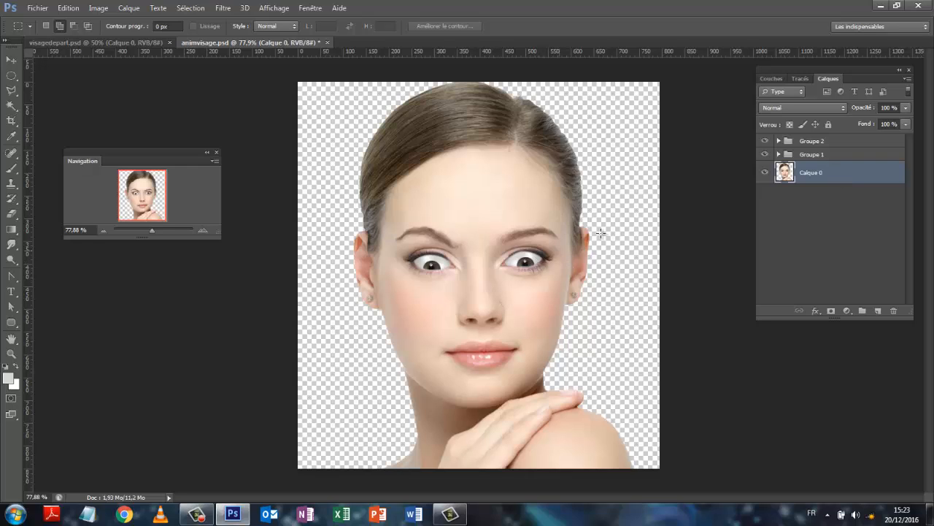
pyautogui.click(779, 154)
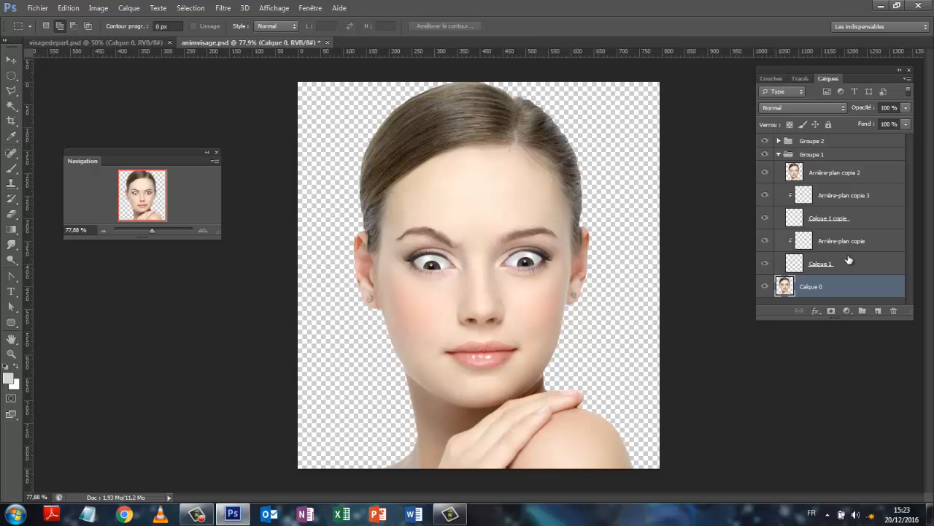
pyautogui.click(778, 154)
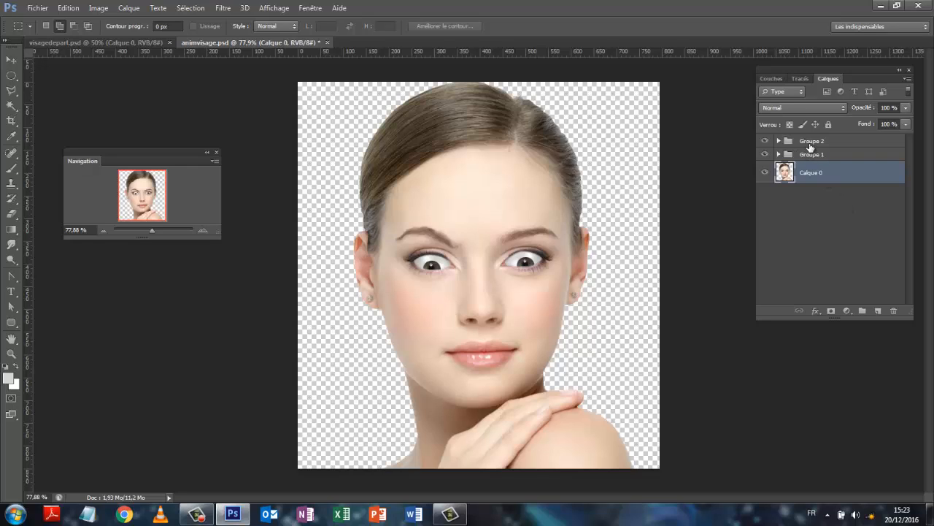
pyautogui.click(778, 154)
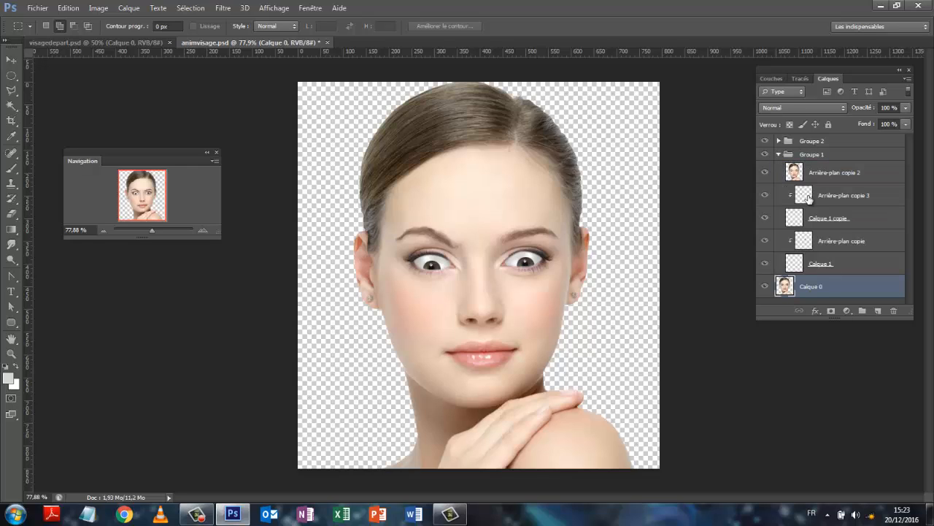
pyautogui.click(778, 154)
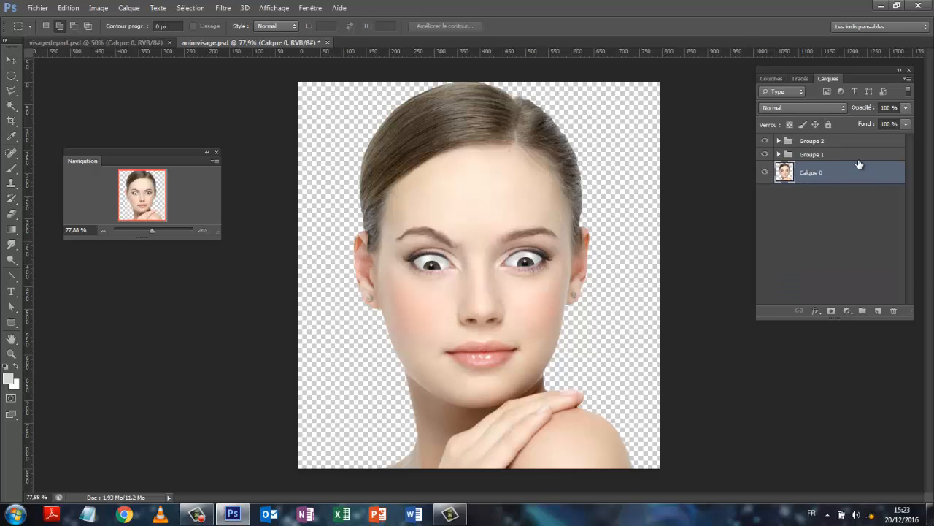
# Merge Groupe 1 and Groupe 2 each into a single layer
pyautogui.rightClick(812, 157)
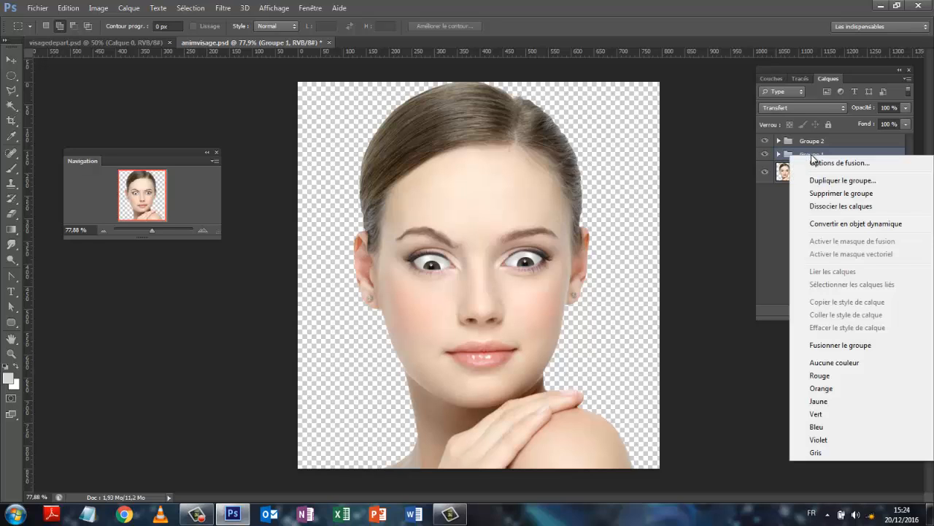
pyautogui.click(833, 343)
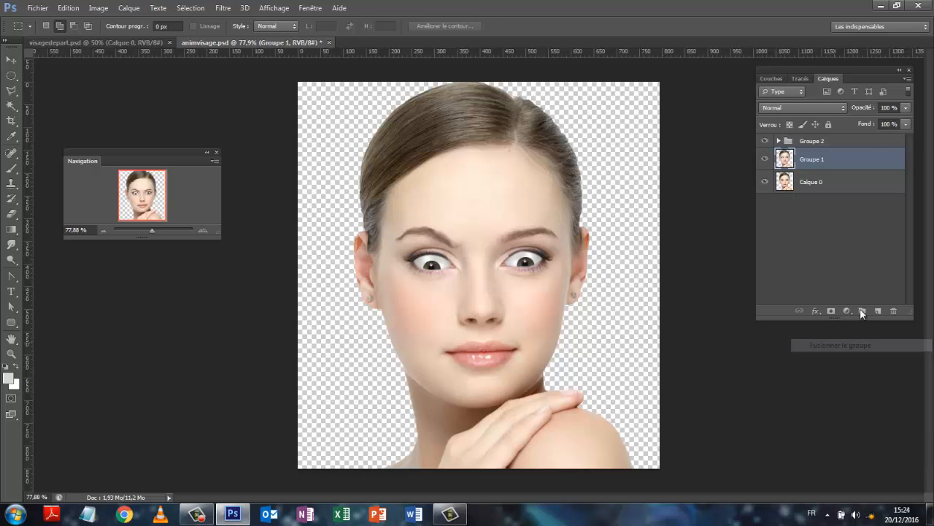
pyautogui.rightClick(809, 143)
pyautogui.click(809, 330)
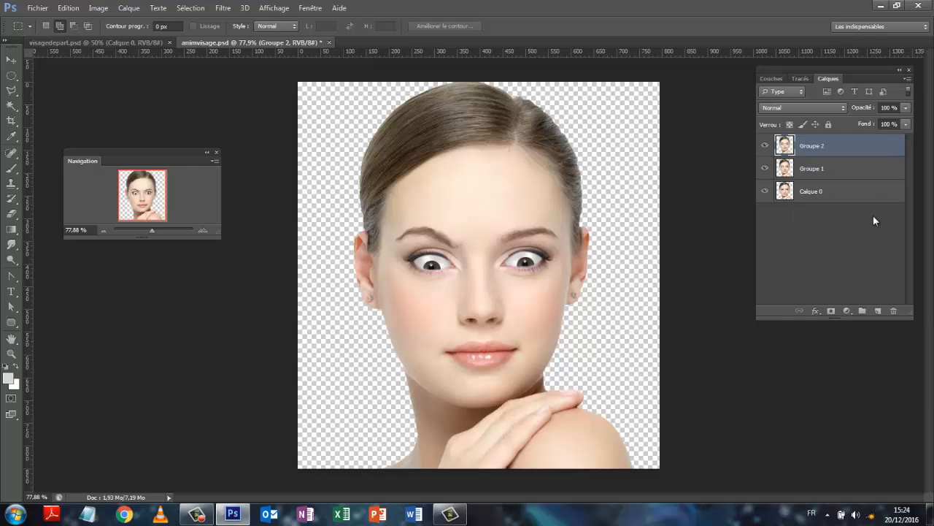
# Toggle the visibility of the Groupe 2 and Groupe 1 layers to compare the facial expressions
pyautogui.click(764, 145)
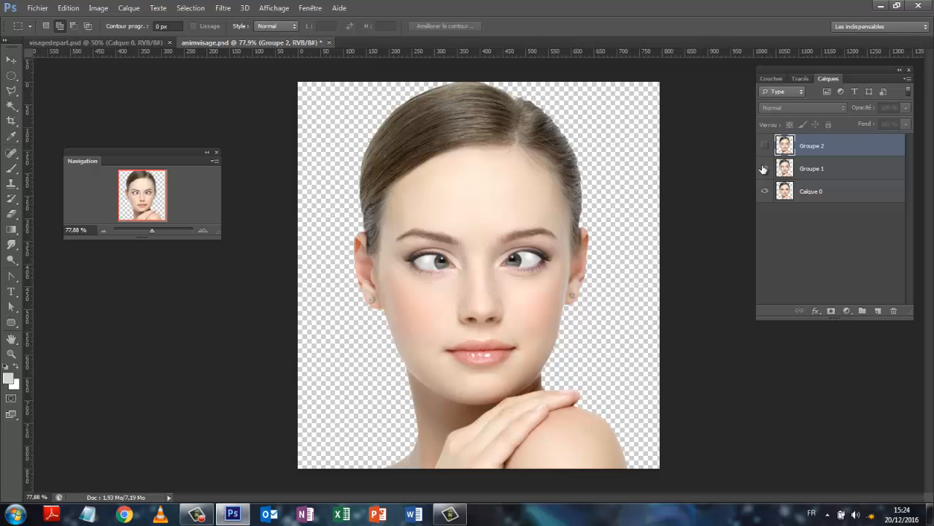
pyautogui.click(764, 169)
pyautogui.click(764, 168)
pyautogui.click(765, 146)
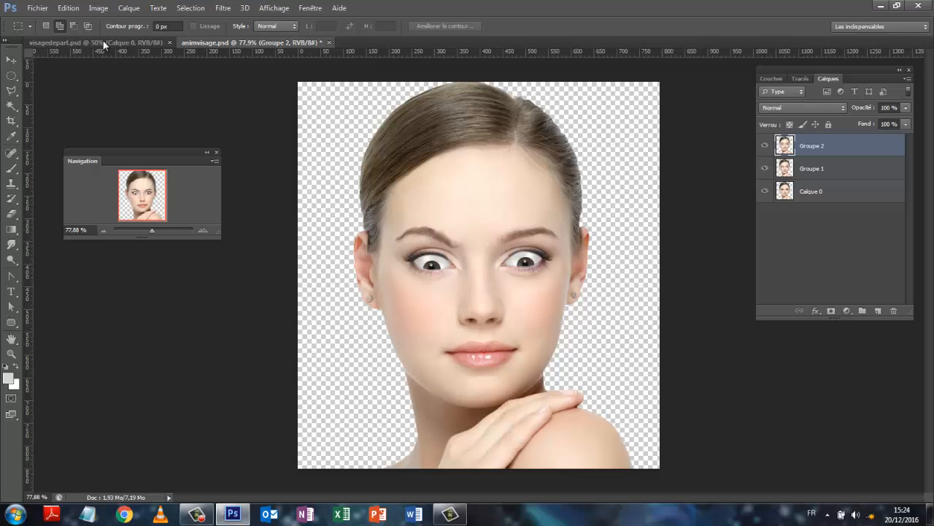
# Switch to visagedepart.psd, lengthen the layer list and show the three hidden Groupe 1 layers
pyautogui.click(58, 43)
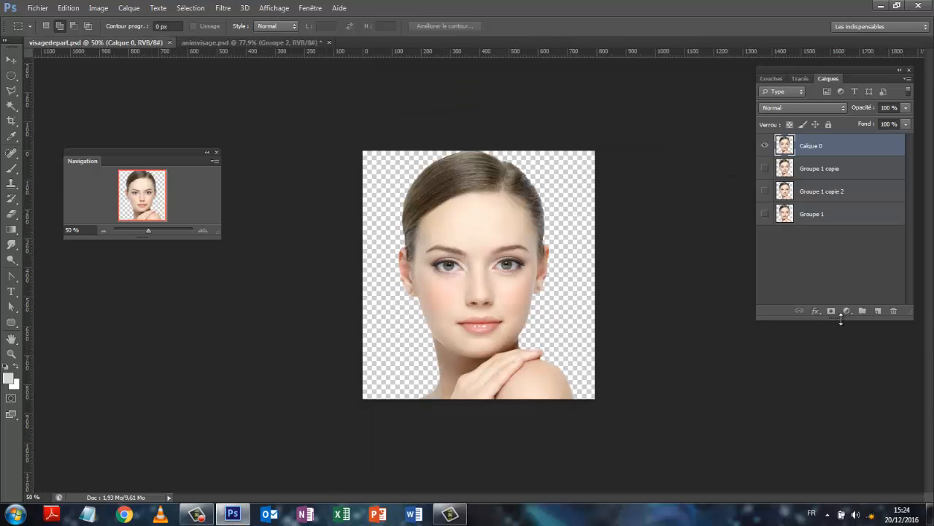
pyautogui.moveTo(841, 319); pyautogui.dragTo(845, 384)
pyautogui.click(765, 169)
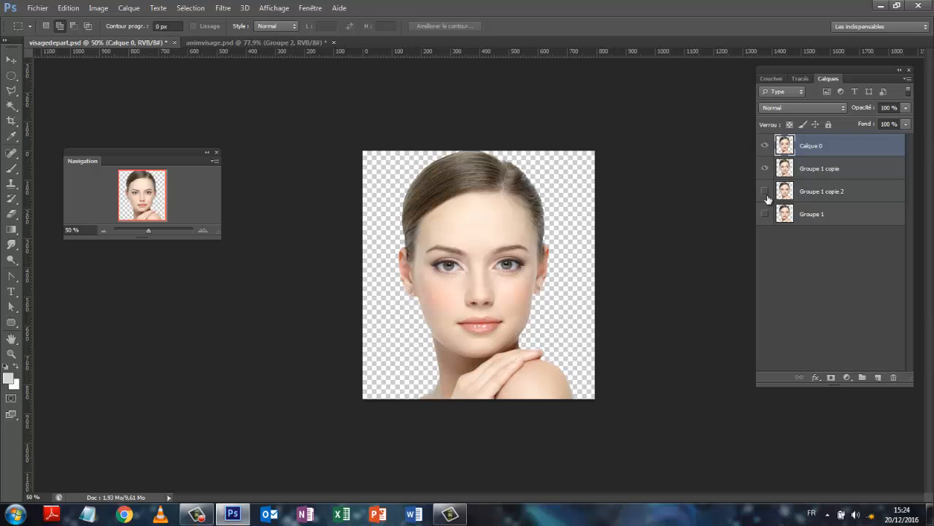
pyautogui.click(765, 192)
pyautogui.click(764, 213)
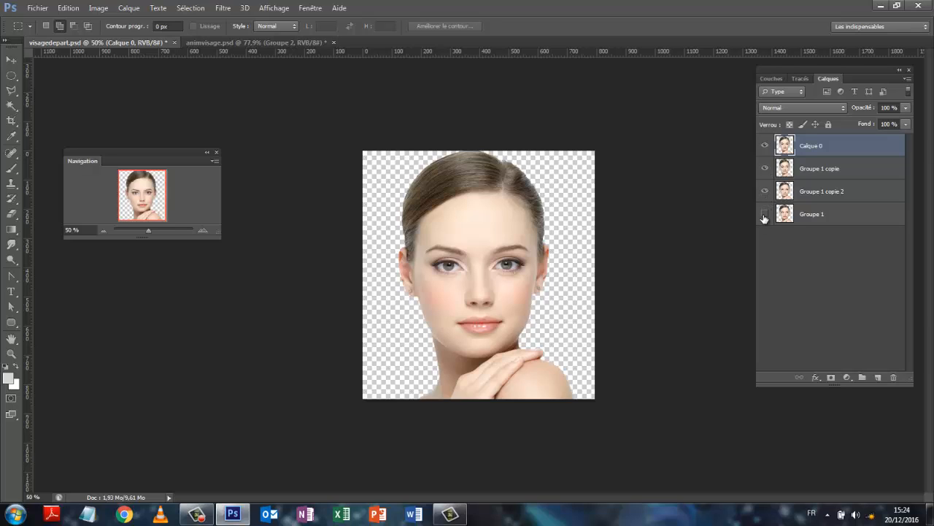
# Hide Calque 0, Groupe 1 copie and Groupe 1 copie 2, leaving only Groupe 1 visible
pyautogui.click(765, 146)
pyautogui.click(764, 168)
pyautogui.click(766, 191)
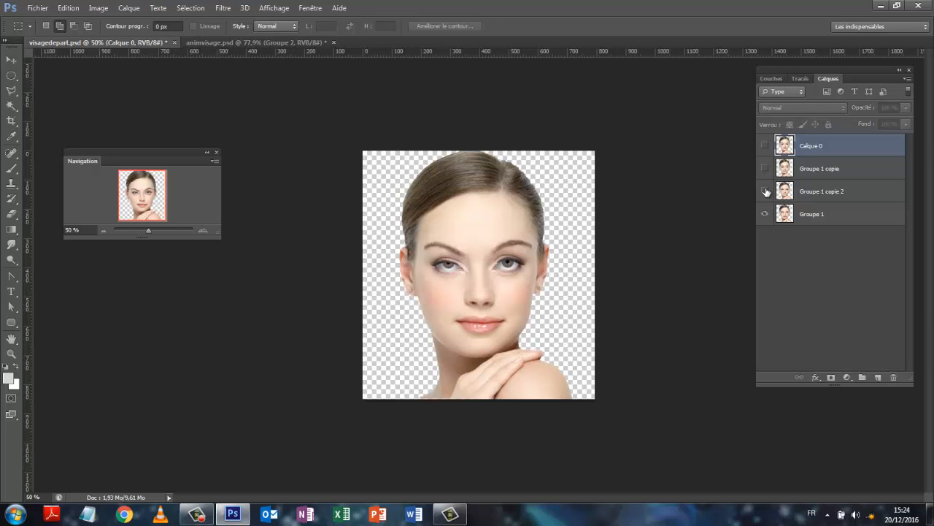
pyautogui.click(765, 214)
pyautogui.click(765, 214)
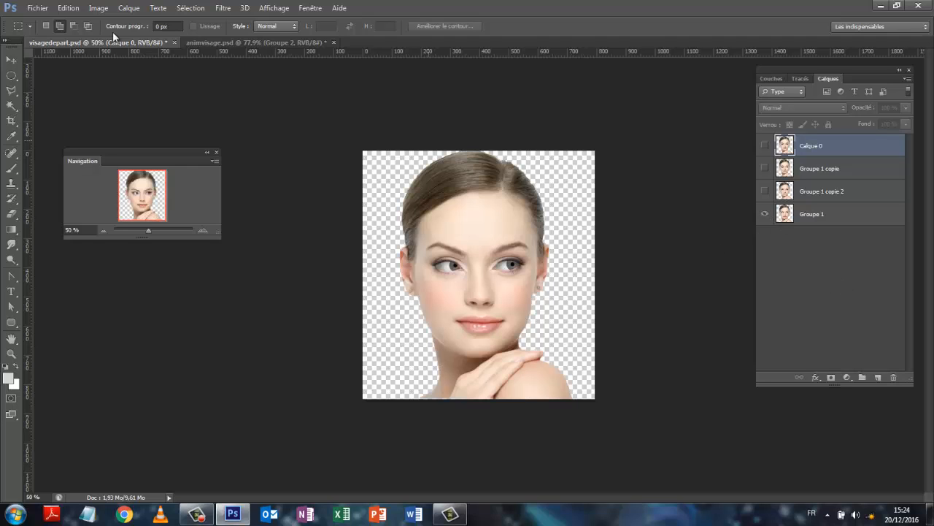
# Display the Montage timeline and create a frame animation (Créer une animation d'image) from the document
pyautogui.click(313, 8)
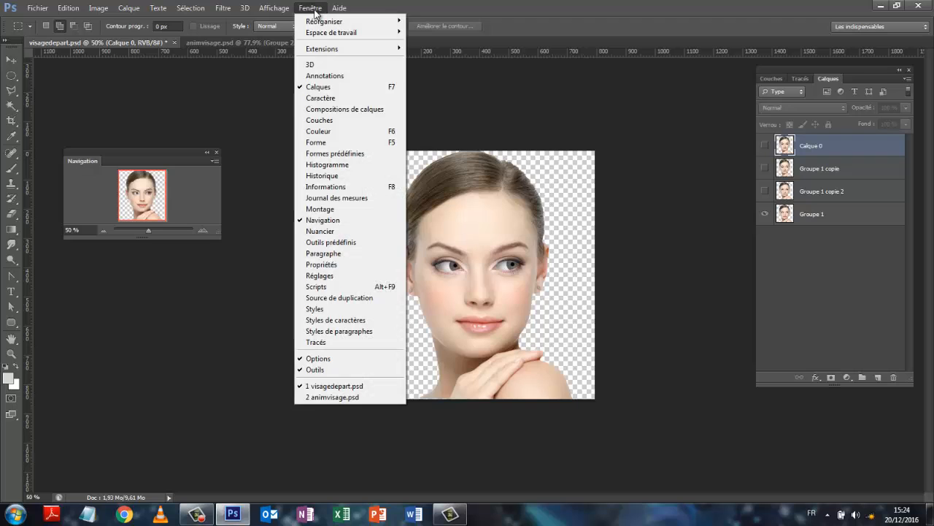
pyautogui.click(324, 210)
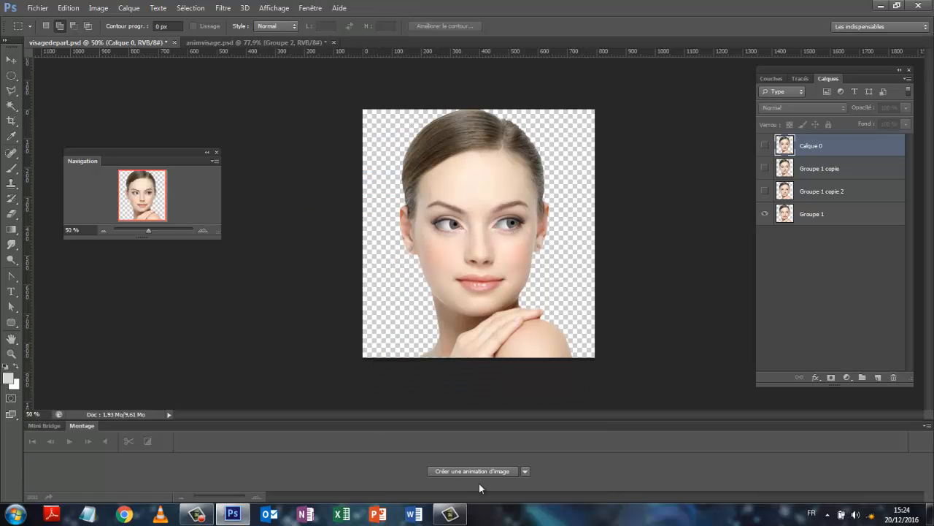
pyautogui.click(525, 472)
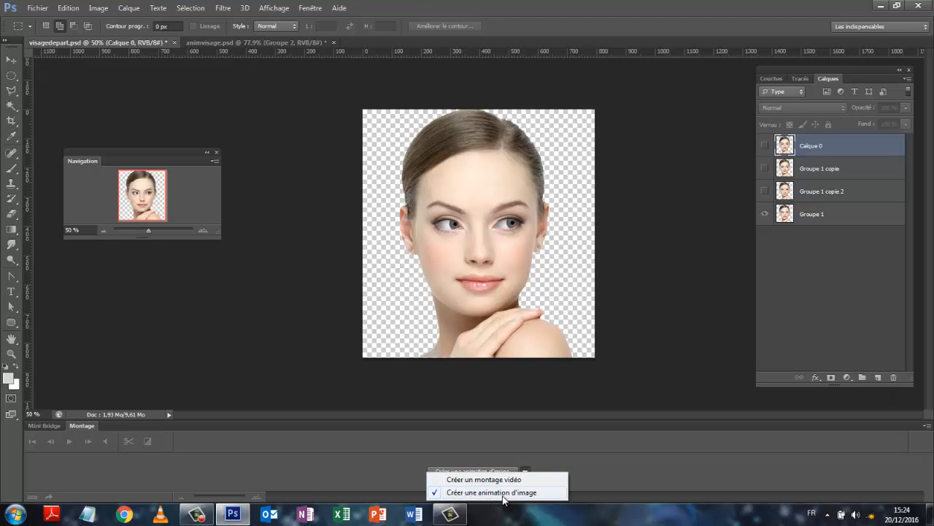
pyautogui.click(479, 493)
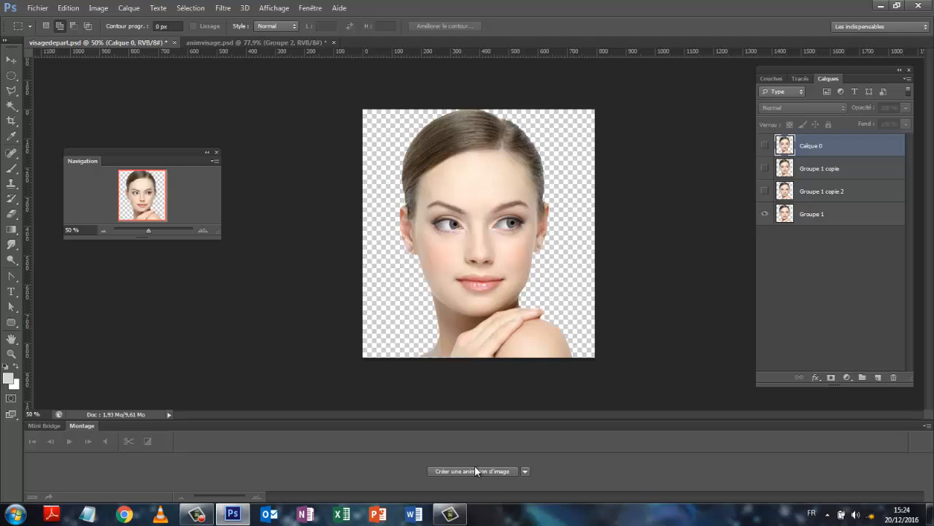
pyautogui.click(470, 473)
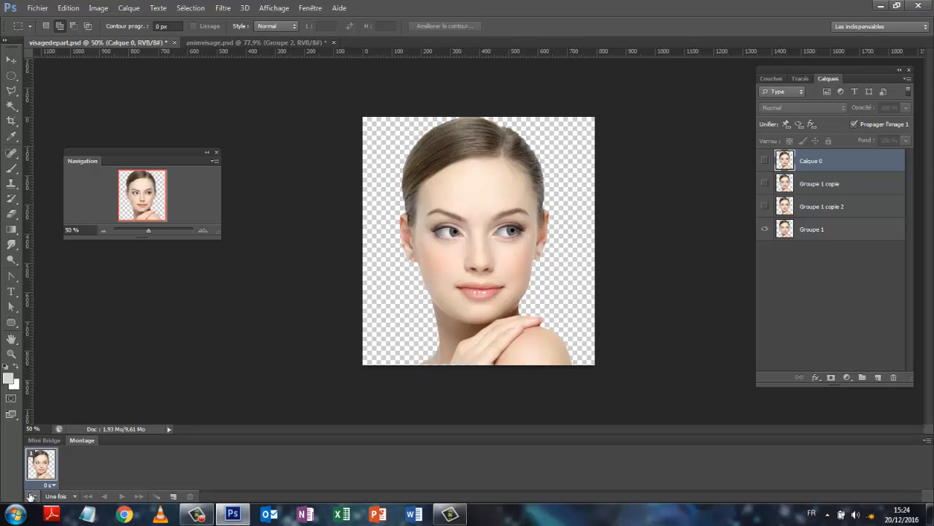
# Add a second animation frame in which only the Groupe 1 copie 2 layer is visible
pyautogui.click(764, 206)
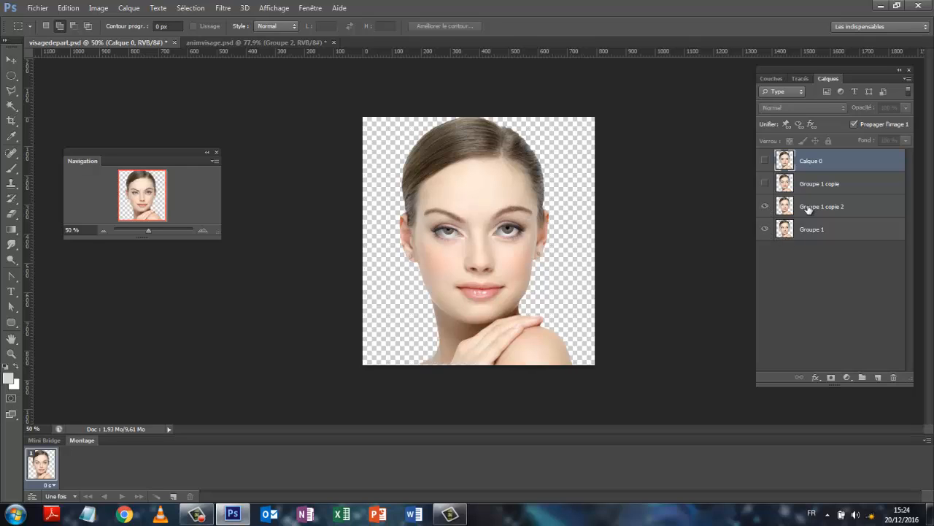
pyautogui.click(765, 206)
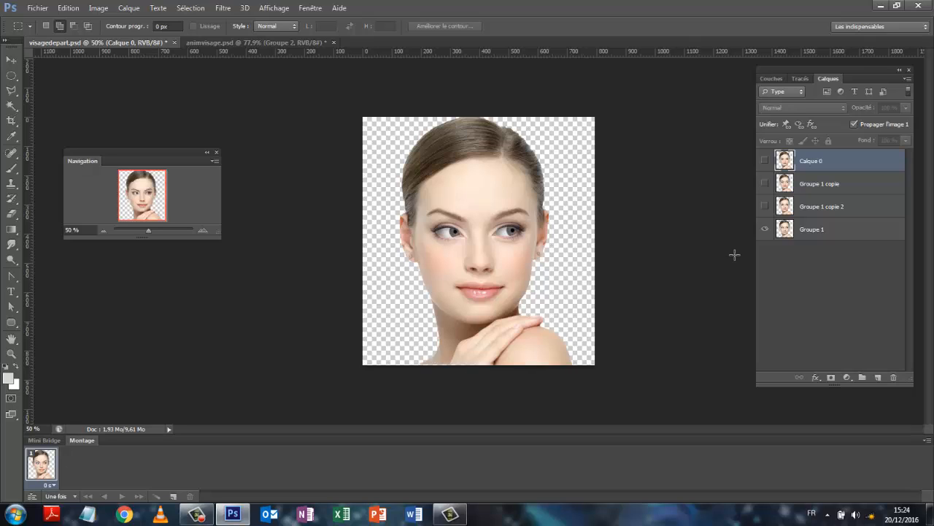
pyautogui.click(173, 497)
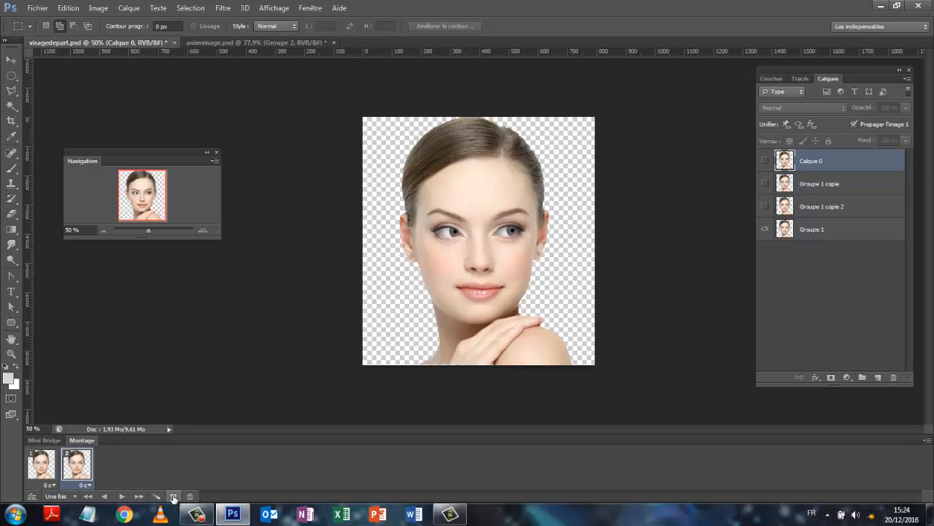
pyautogui.click(764, 206)
pyautogui.click(765, 230)
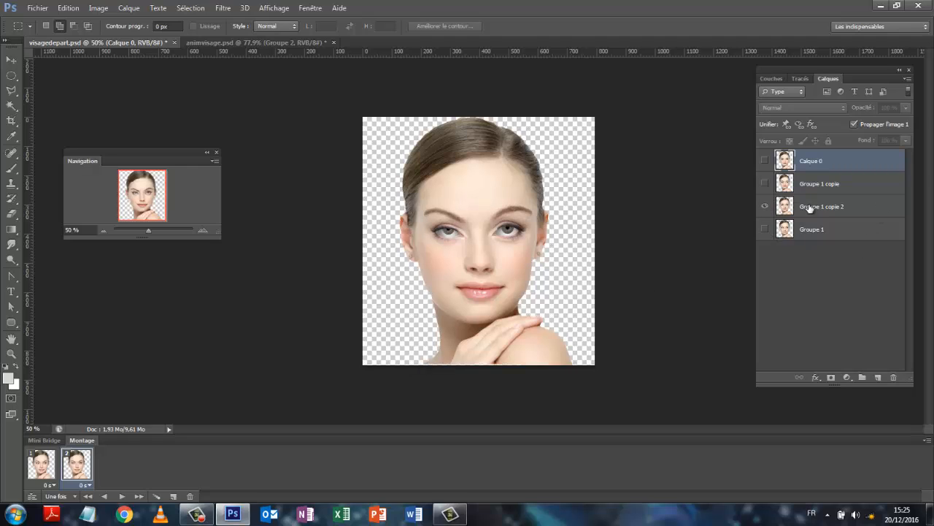
pyautogui.click(809, 208)
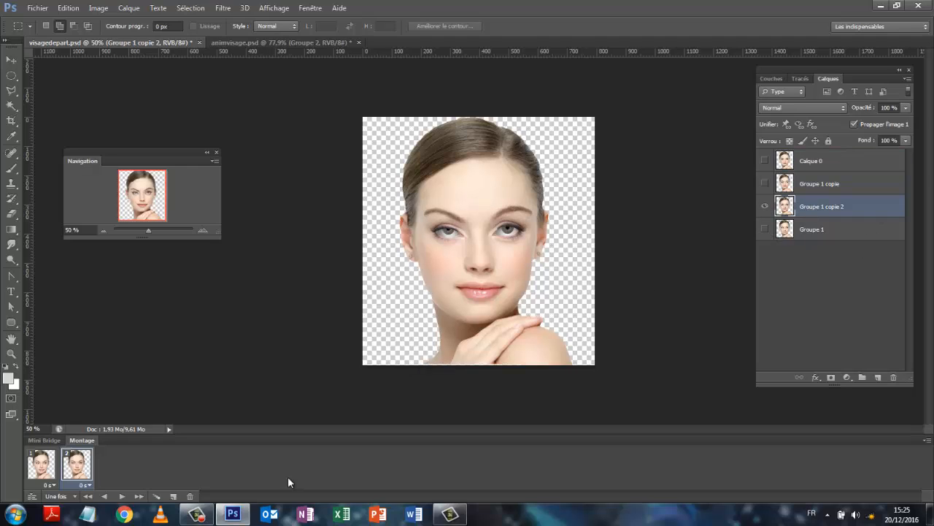
# Add a third animation frame in which only the Groupe 1 copie layer is visible
pyautogui.click(173, 497)
pyautogui.click(765, 207)
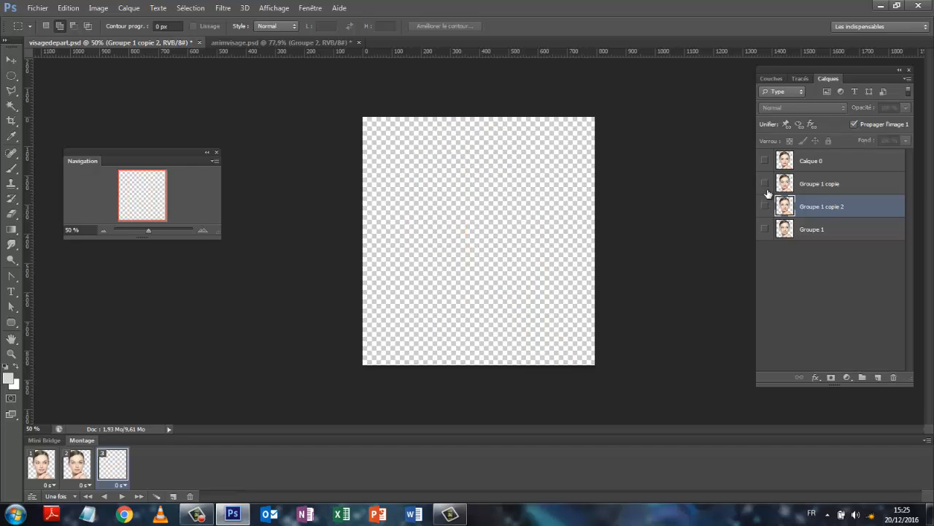
pyautogui.click(764, 183)
pyautogui.click(816, 185)
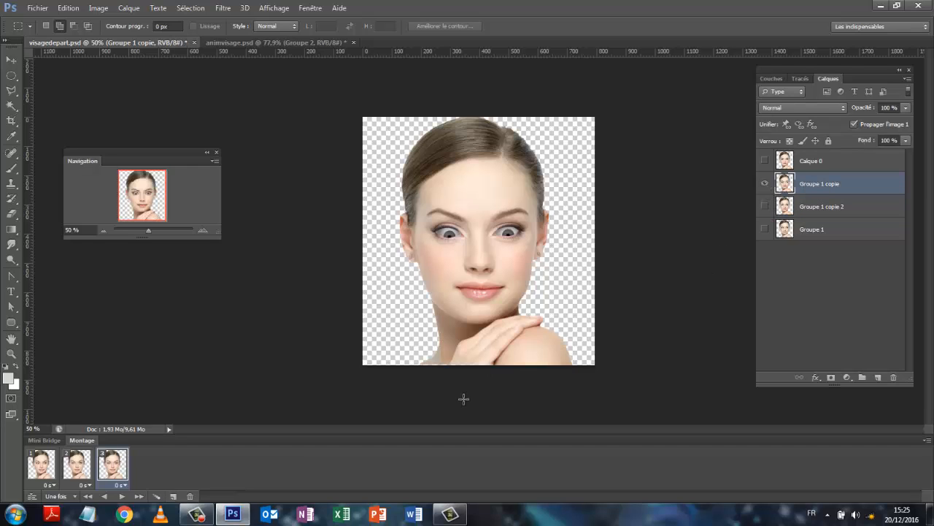
# Add a fourth animation frame showing only the Calque 0 layer, and play the animation
pyautogui.click(174, 497)
pyautogui.click(764, 183)
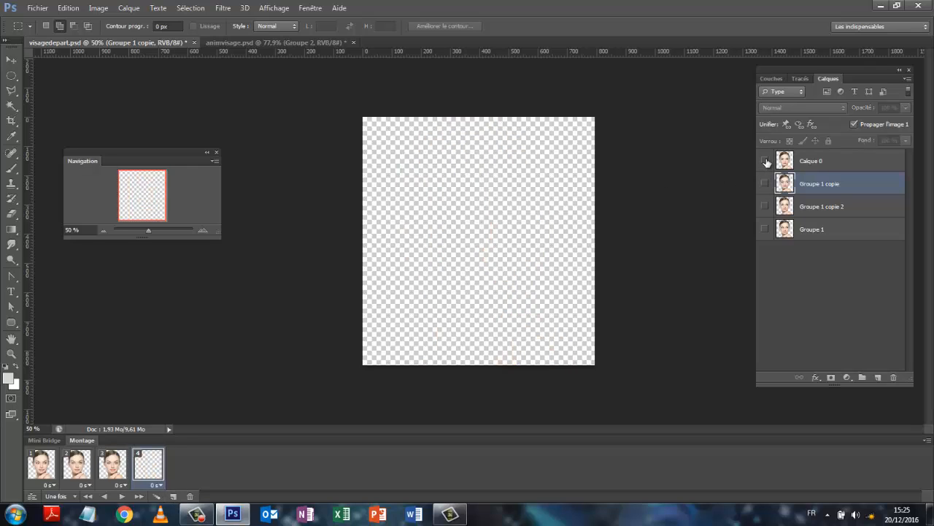
pyautogui.click(764, 161)
pyautogui.click(822, 161)
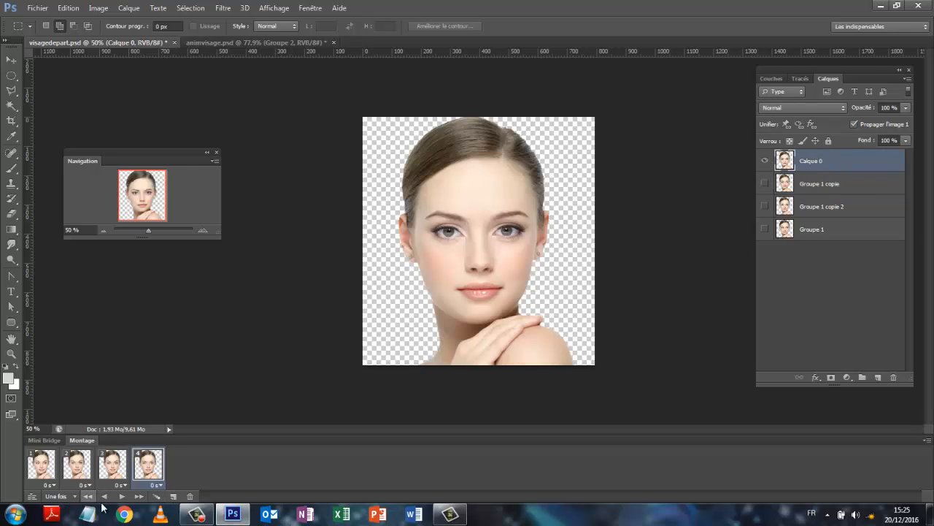
pyautogui.click(123, 497)
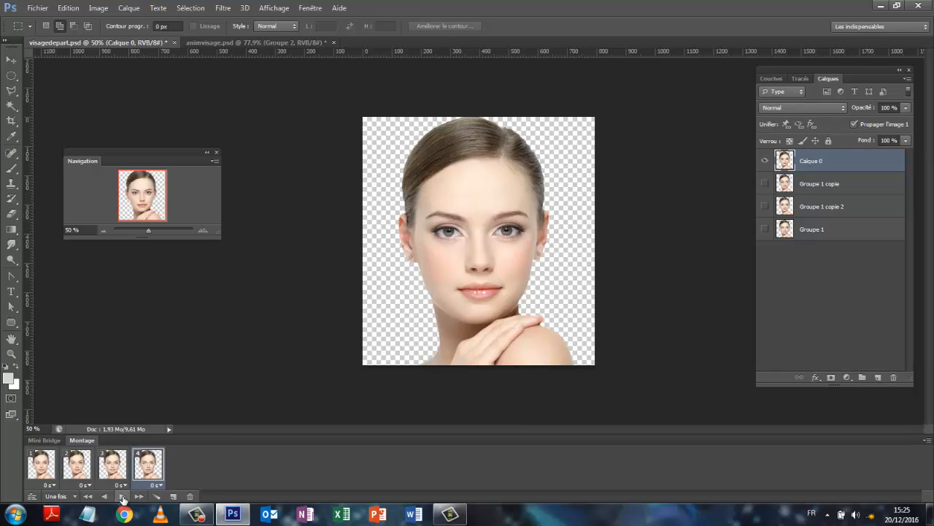
pyautogui.click(122, 498)
# Set the delay of all four animation frames to 1,0 second each and play the animation
pyautogui.click(49, 484)
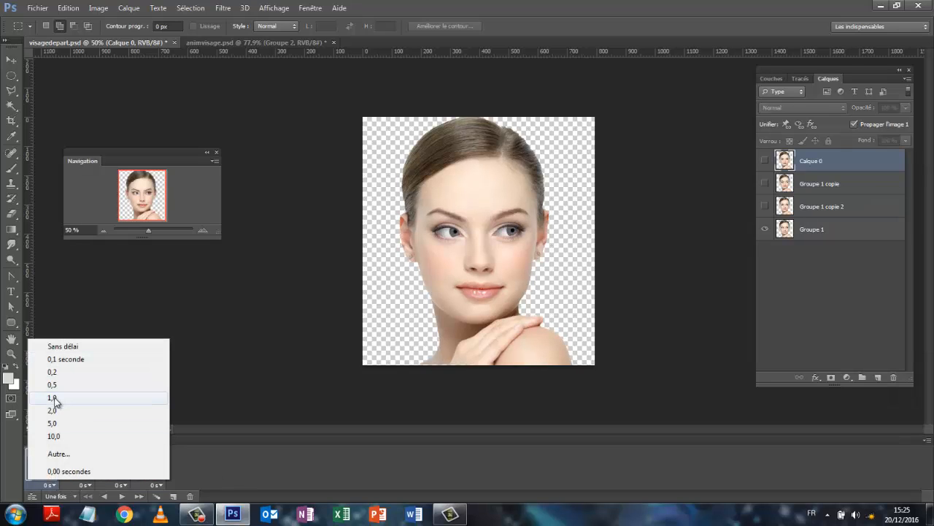
pyautogui.click(53, 398)
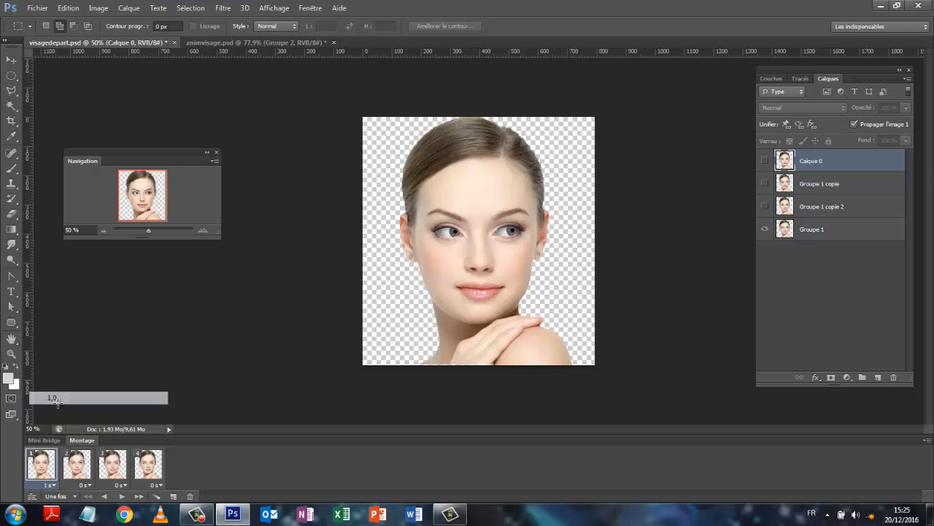
pyautogui.click(86, 485)
pyautogui.click(99, 398)
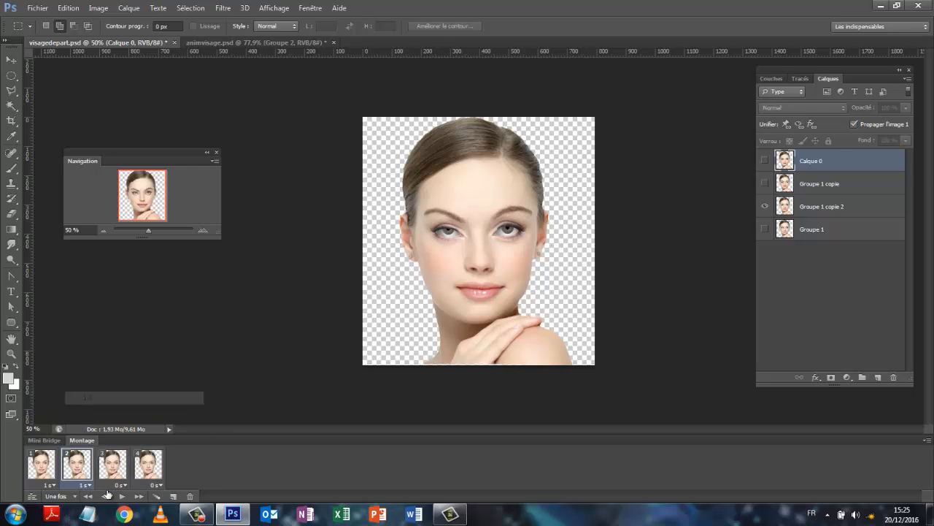
pyautogui.click(126, 485)
pyautogui.click(134, 399)
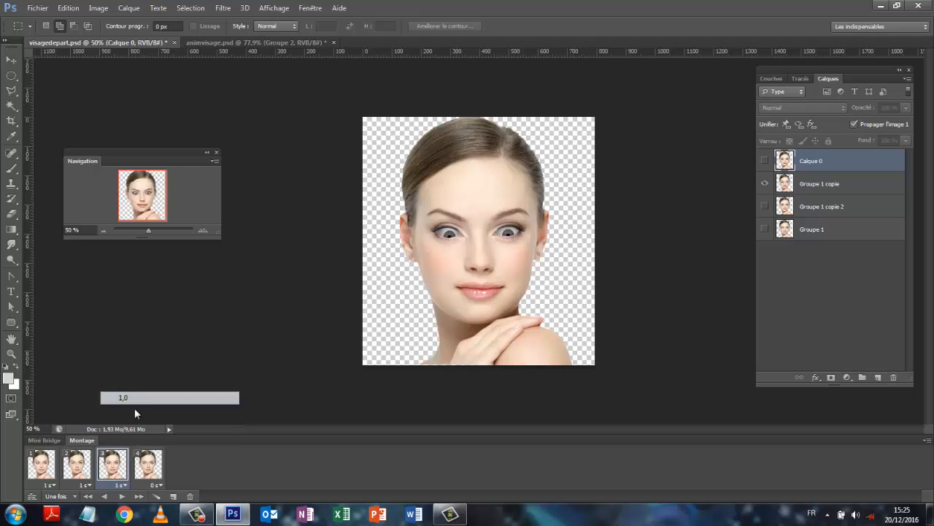
pyautogui.click(159, 485)
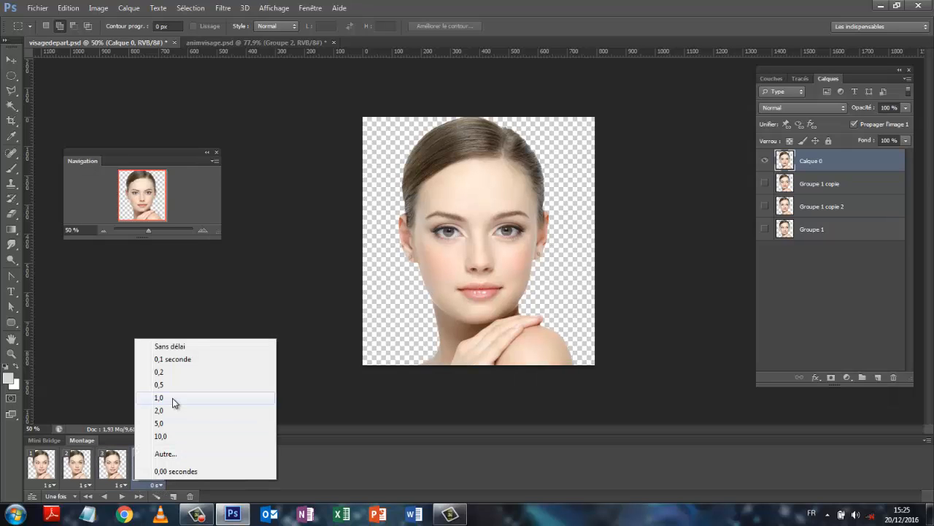
pyautogui.click(172, 398)
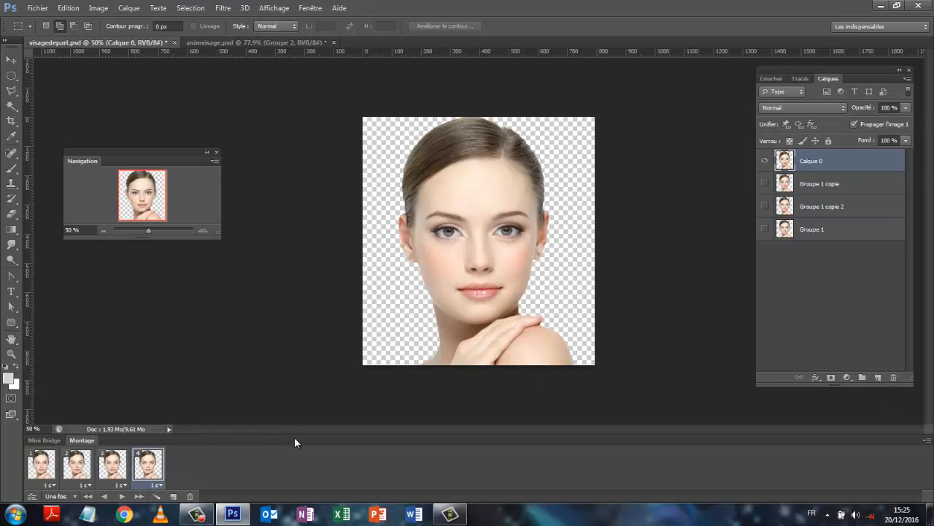
pyautogui.click(122, 497)
# Open Enregistrer pour le Web for the animation and turn off Transparence for the GIF
pyautogui.click(37, 9)
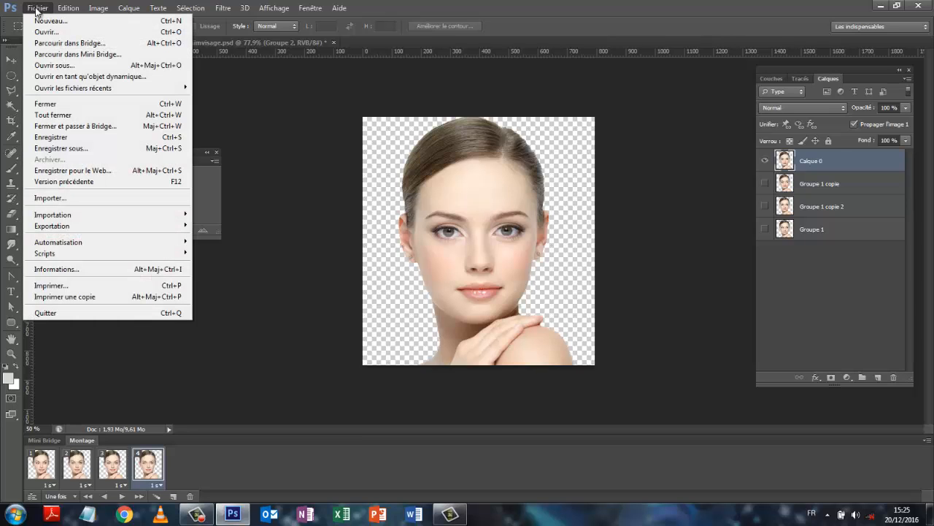
pyautogui.click(65, 172)
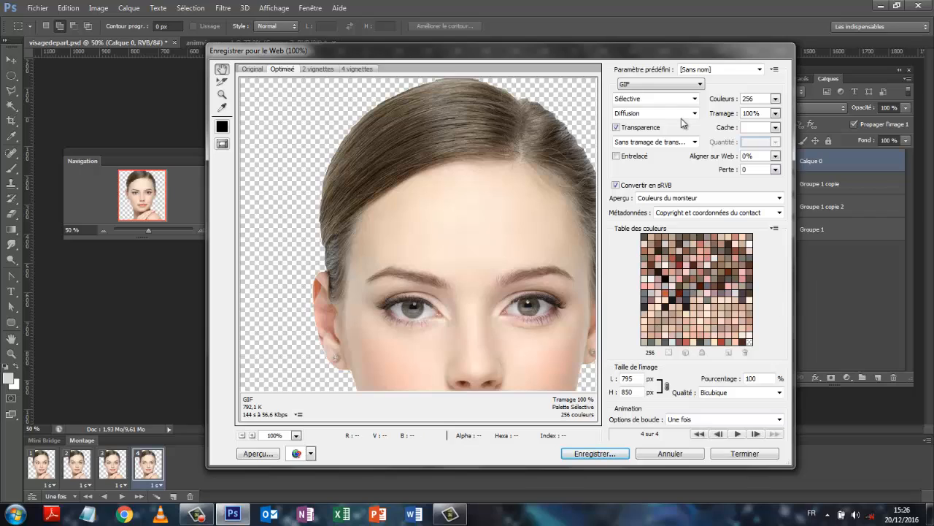
pyautogui.click(617, 128)
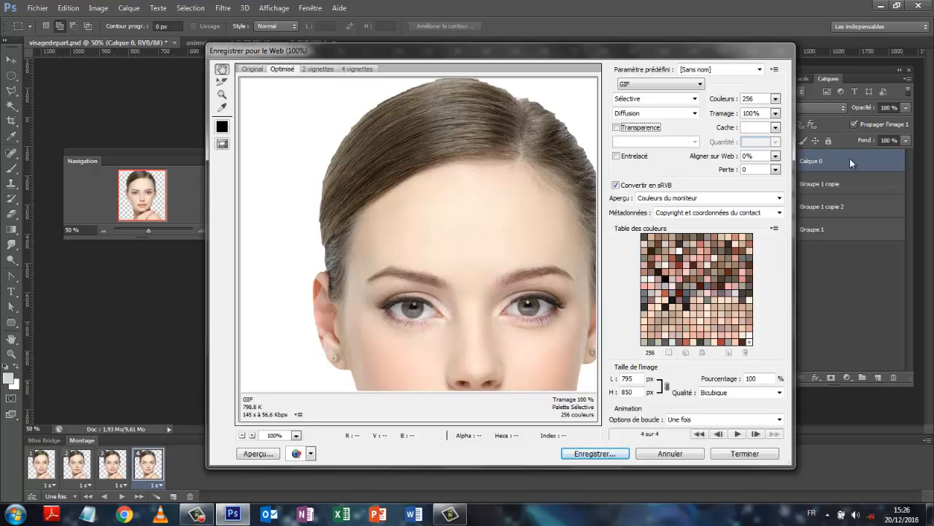
pyautogui.click(775, 128)
pyautogui.click(775, 129)
pyautogui.click(778, 420)
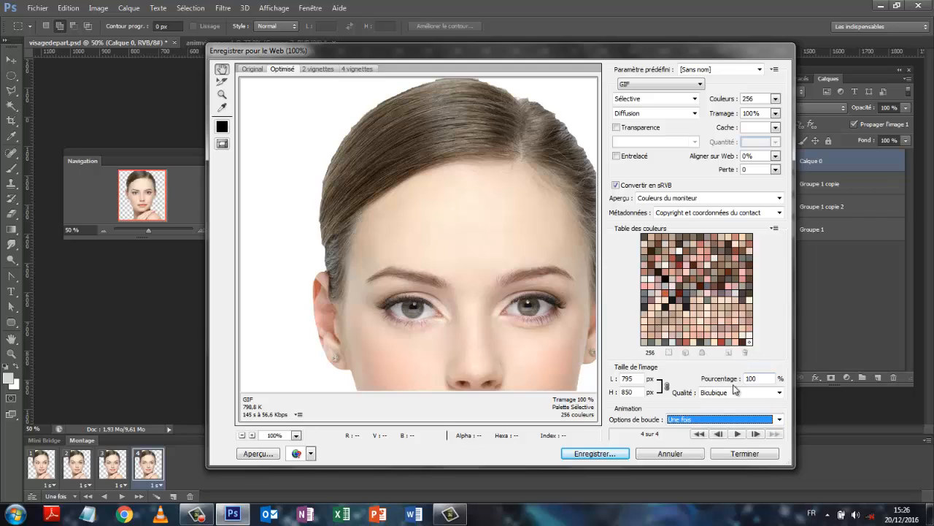
pyautogui.click(781, 420)
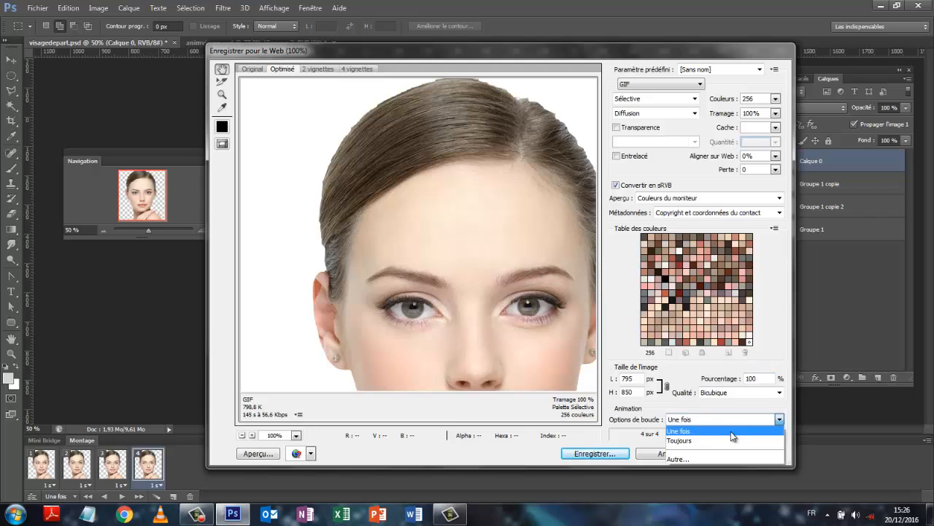
pyautogui.click(685, 459)
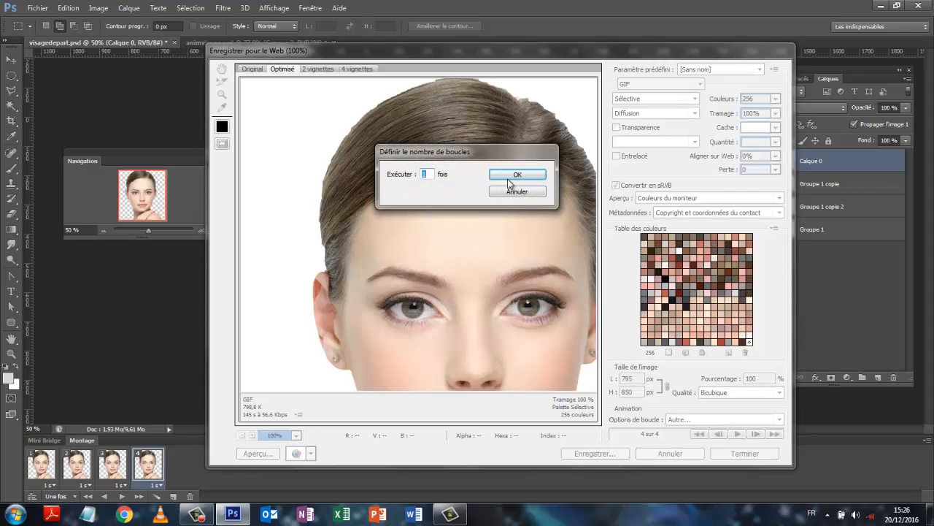
pyautogui.click(517, 193)
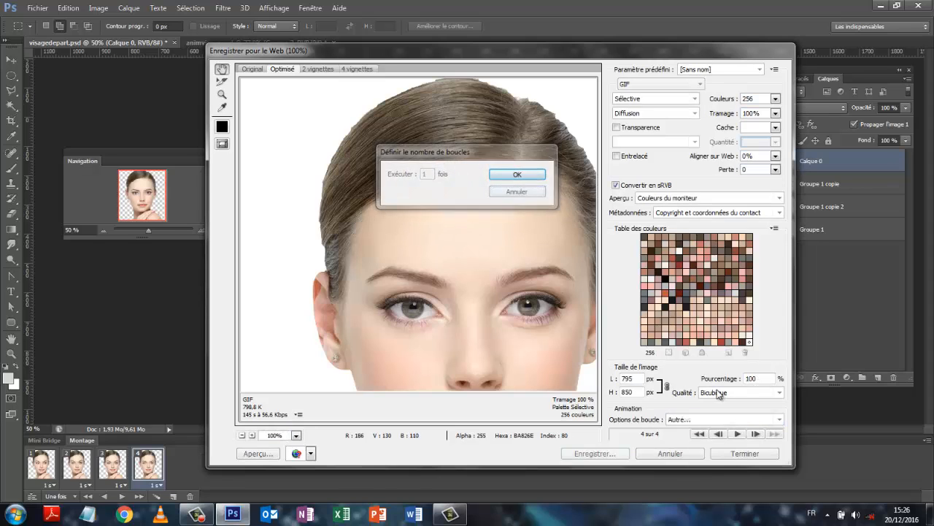
# Set the GIF animation's loop option to Toujours
pyautogui.click(779, 395)
pyautogui.click(778, 414)
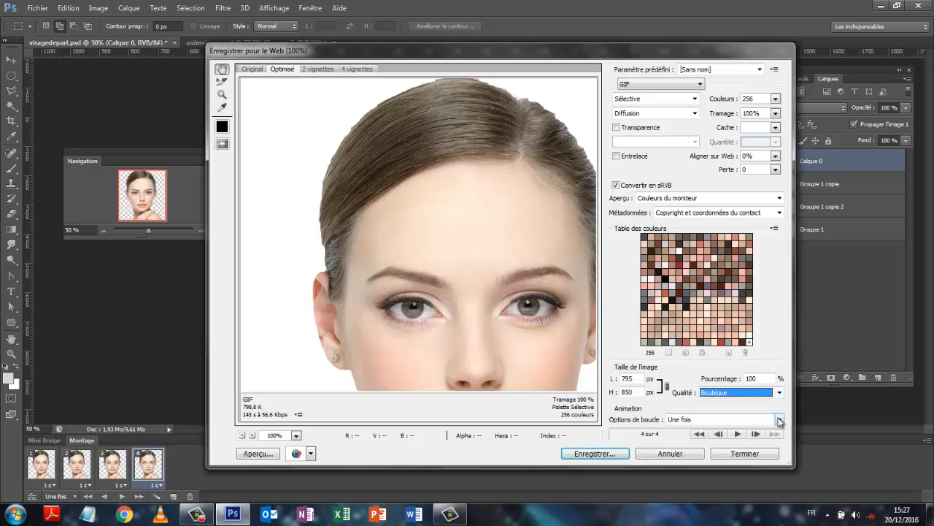
pyautogui.click(780, 422)
pyautogui.click(690, 440)
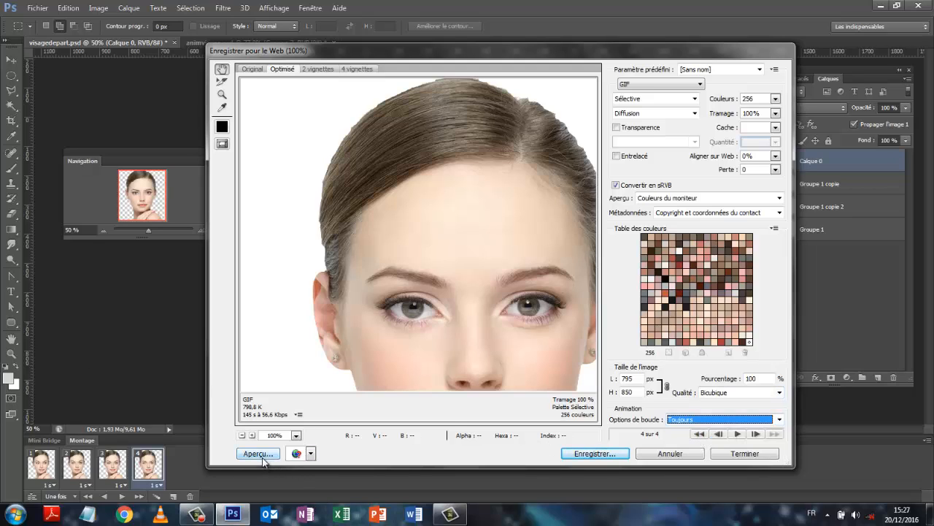
# Preview the looping GIF in Internet Explorer, declining it as default browser, and return to the export dialog
pyautogui.click(260, 454)
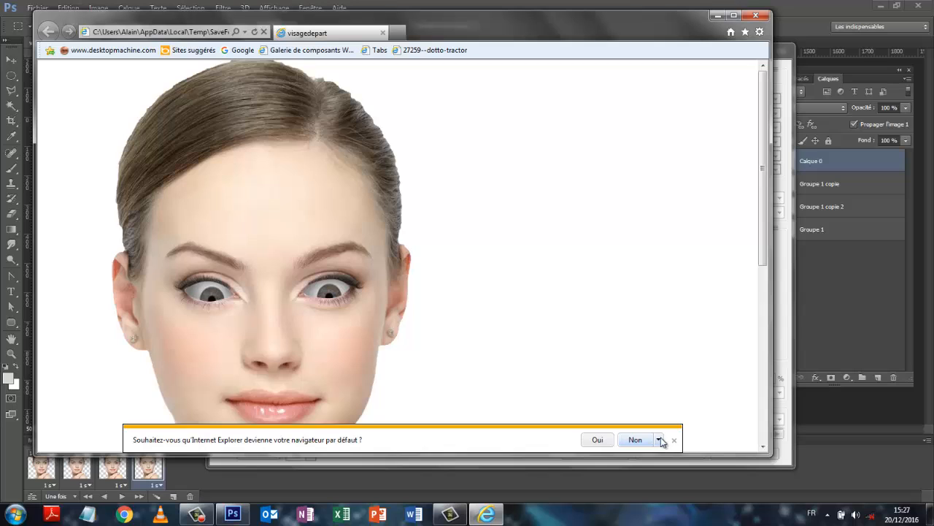
pyautogui.click(638, 440)
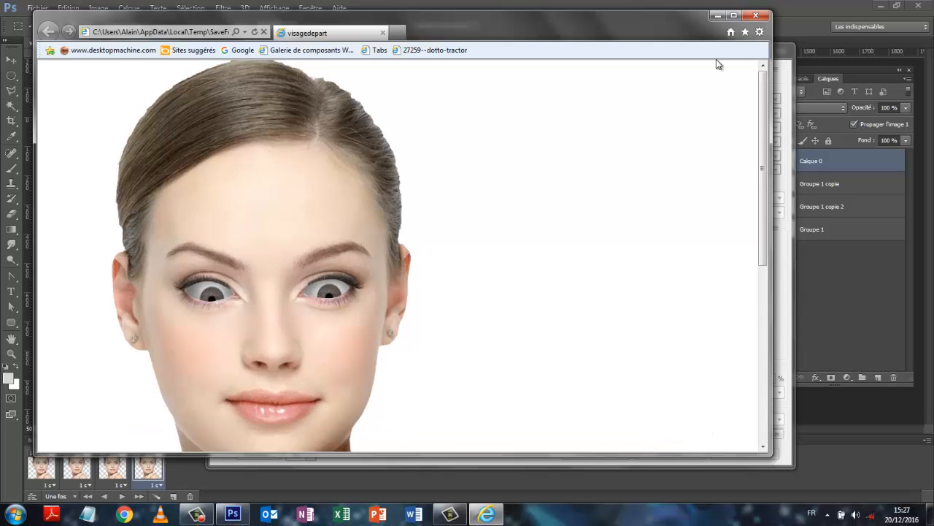
pyautogui.click(758, 19)
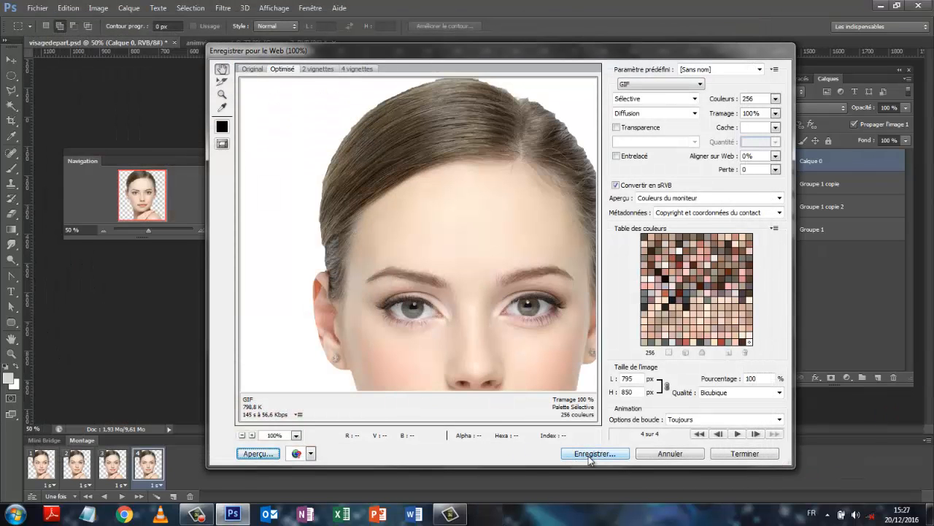
# Save the export as visagedepart.html in HTML et images format in the animation photo folder, replacing the existing files
pyautogui.click(587, 453)
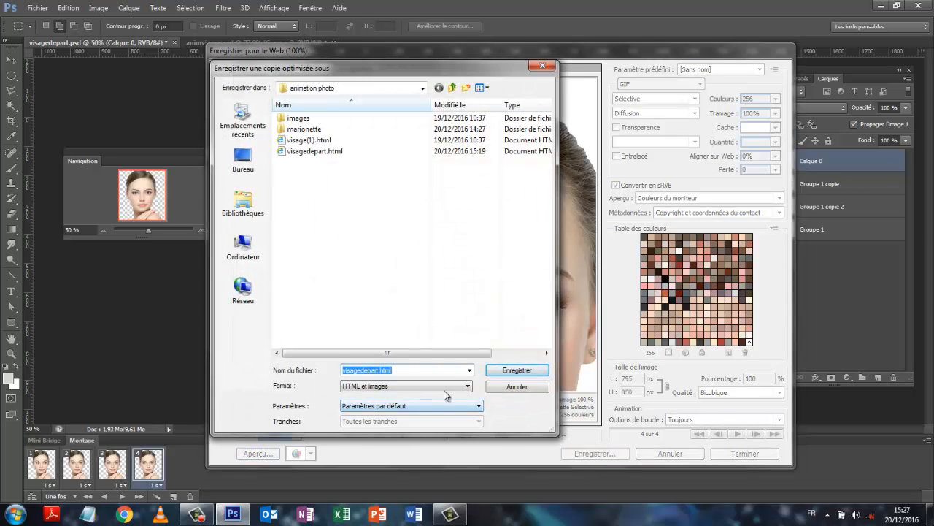
pyautogui.click(465, 387)
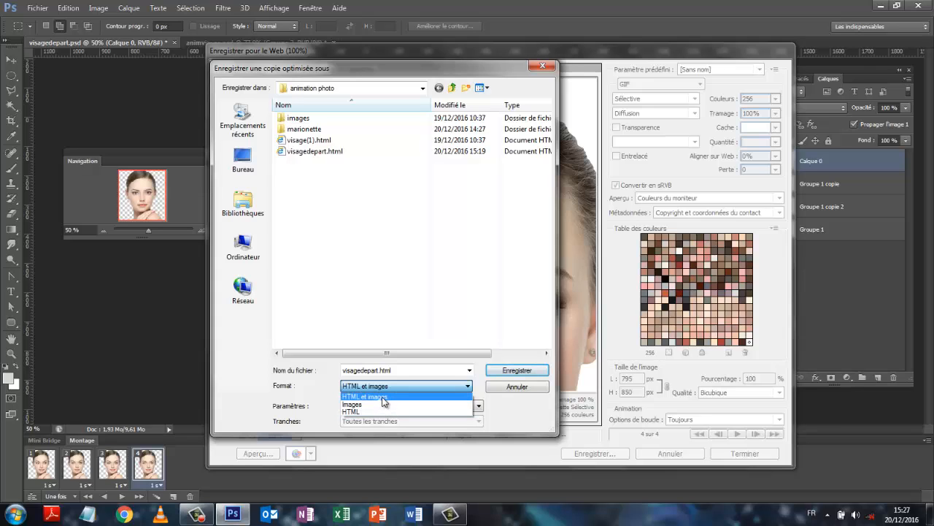
pyautogui.click(384, 400)
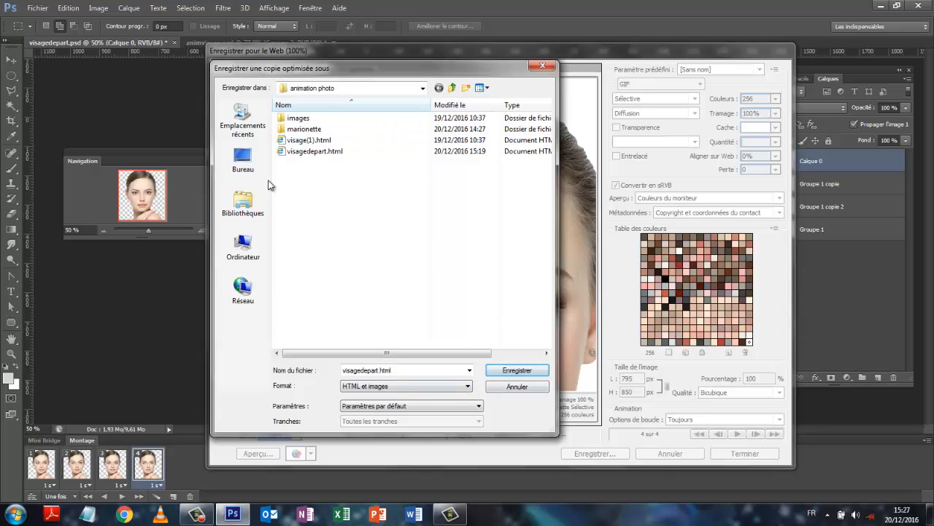
pyautogui.click(517, 371)
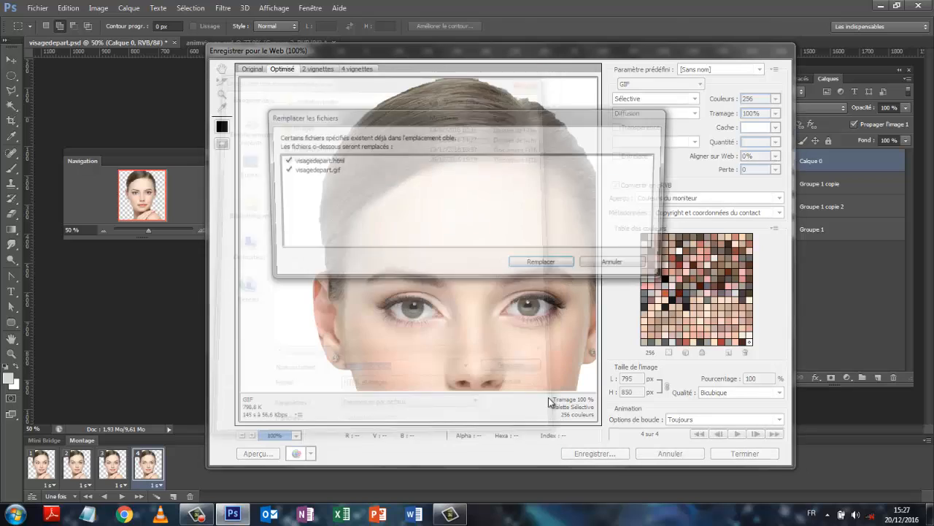
pyautogui.click(545, 265)
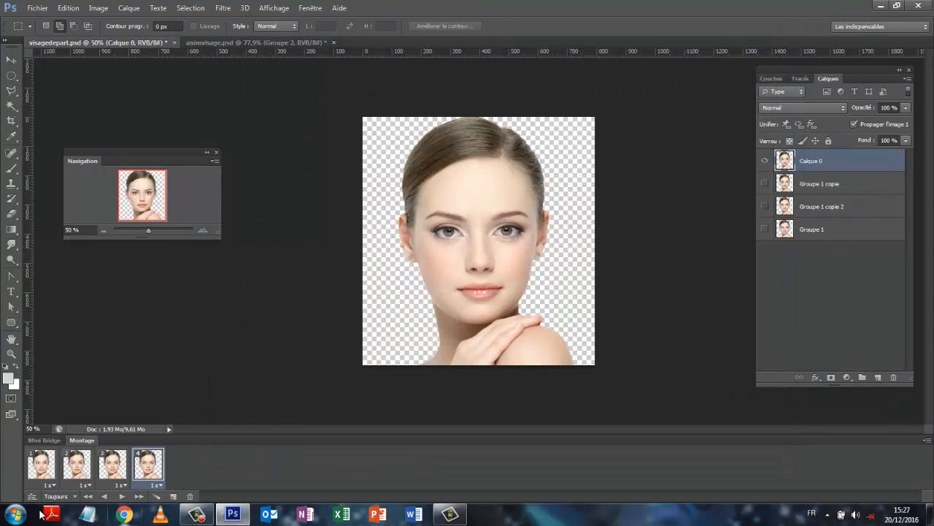
# Switch to Windows Explorer and open the animation photo folder on USB DISK (E:)
pyautogui.click(17, 514)
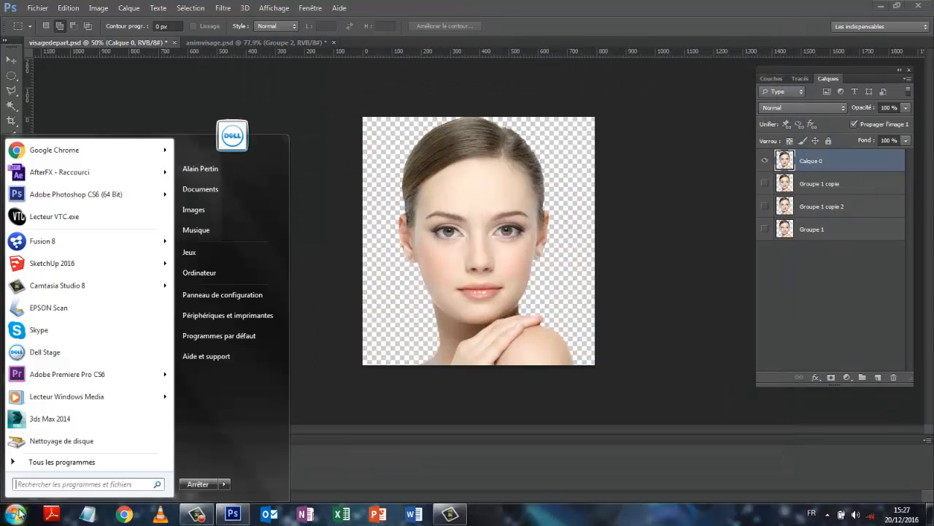
pyautogui.click(201, 272)
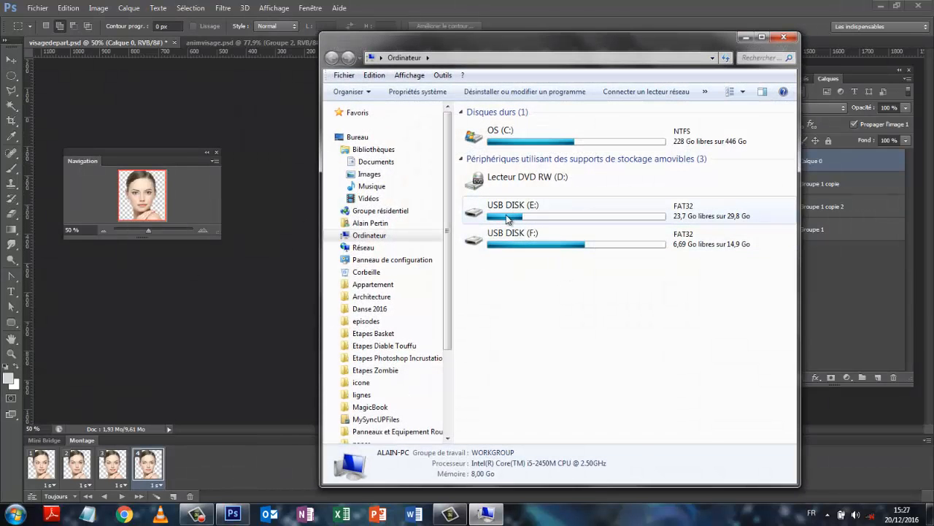
pyautogui.click(507, 211)
pyautogui.doubleClick(507, 219)
pyautogui.doubleClick(675, 184)
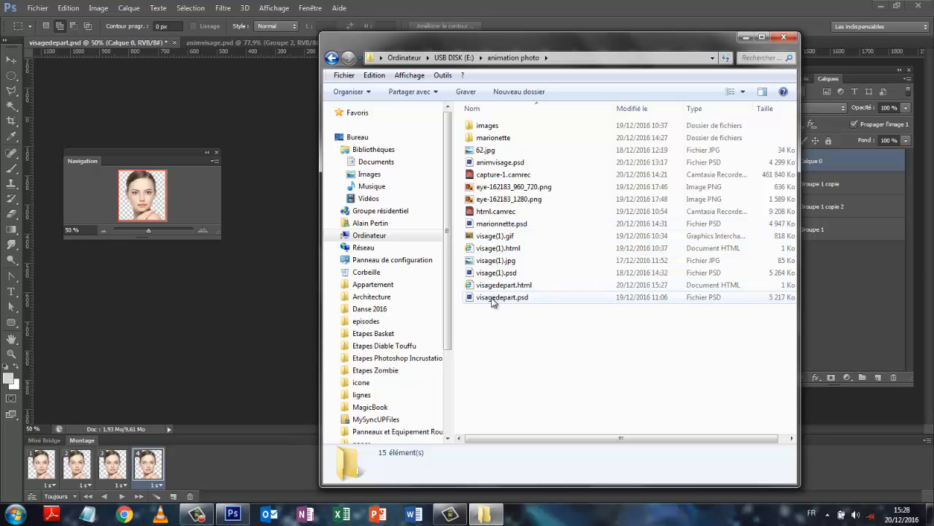
# View the exported visagedepart.html in Internet Explorer, then close the browser and the folder window
pyautogui.doubleClick(495, 286)
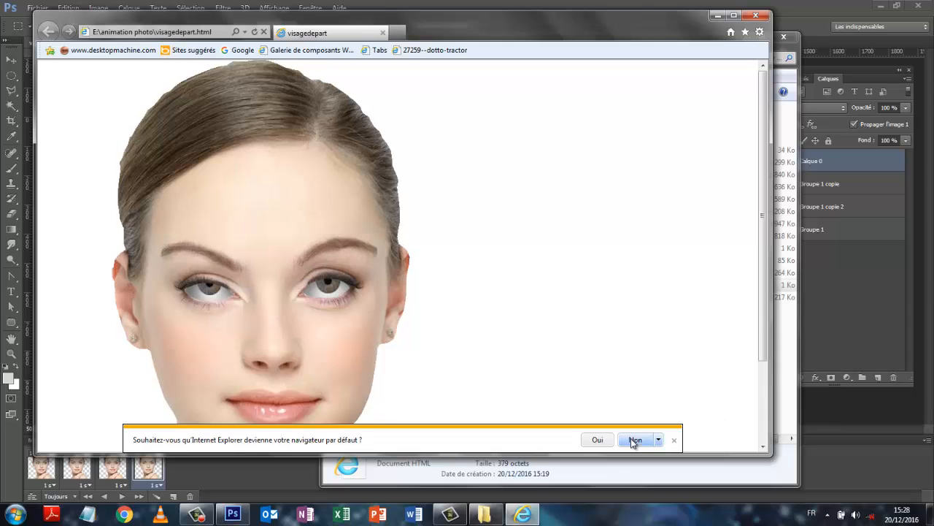
pyautogui.click(633, 441)
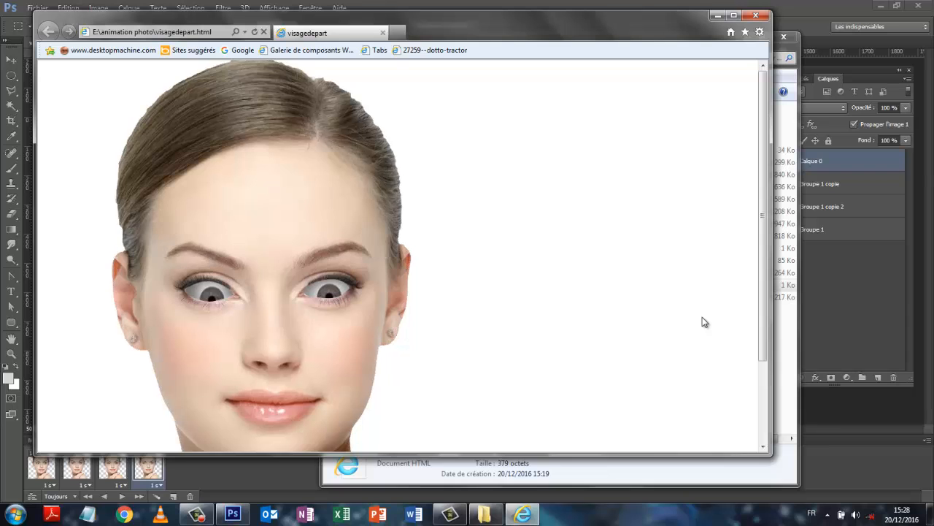
pyautogui.click(757, 16)
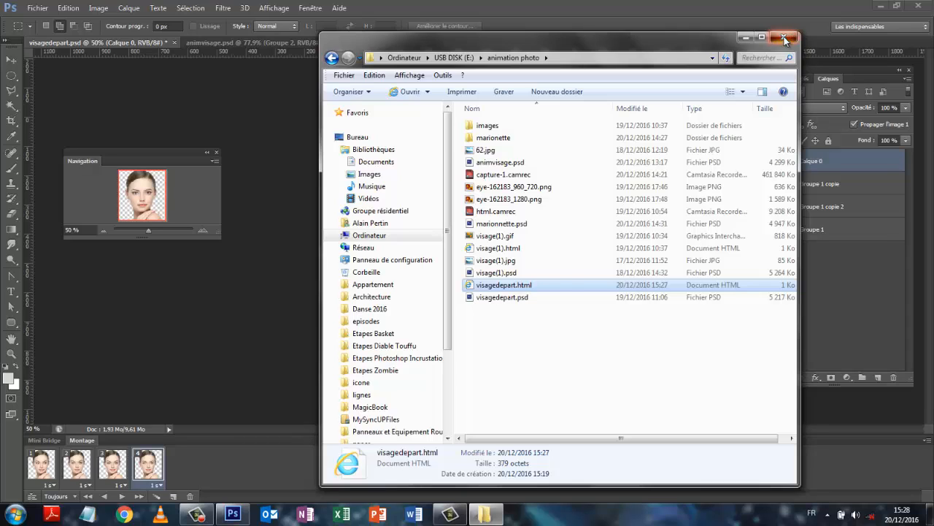
pyautogui.click(786, 38)
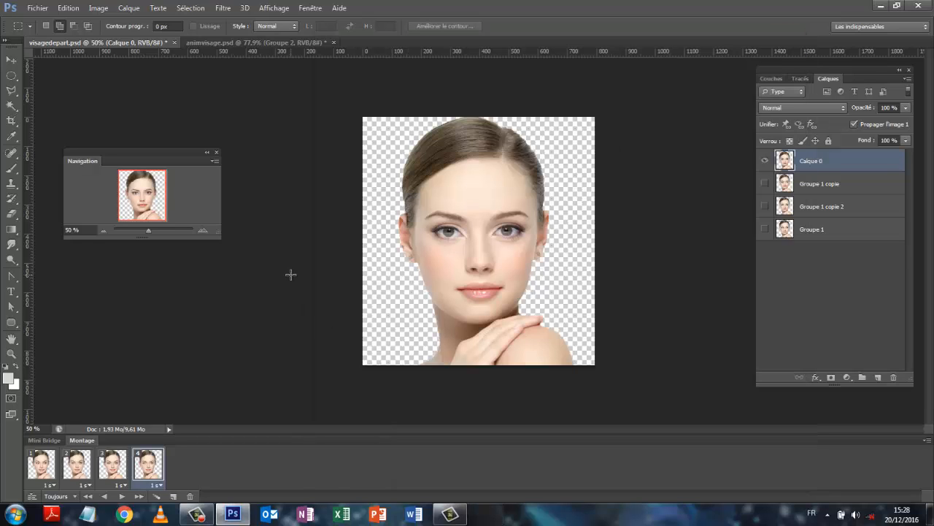